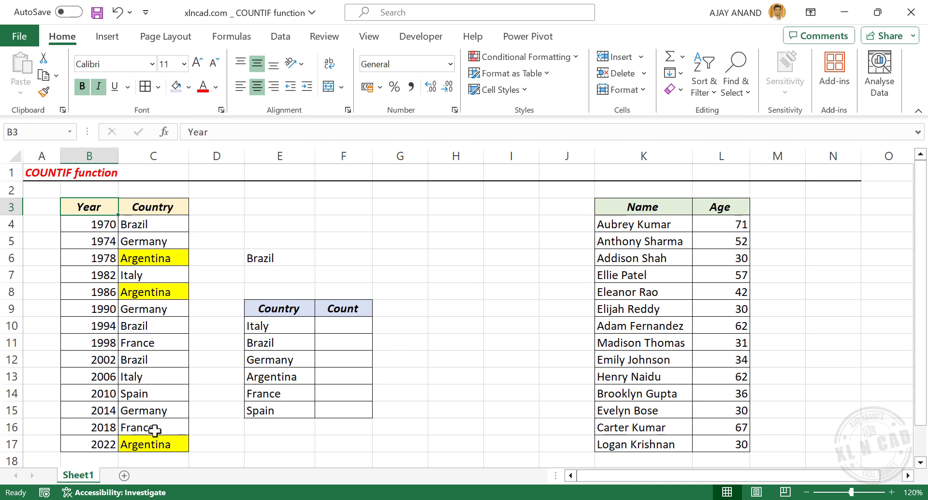
Enter =COUNTIF(C4:C17,"Argentina") in E3 to count Argentina entries, giving 3
left_click(277, 208)
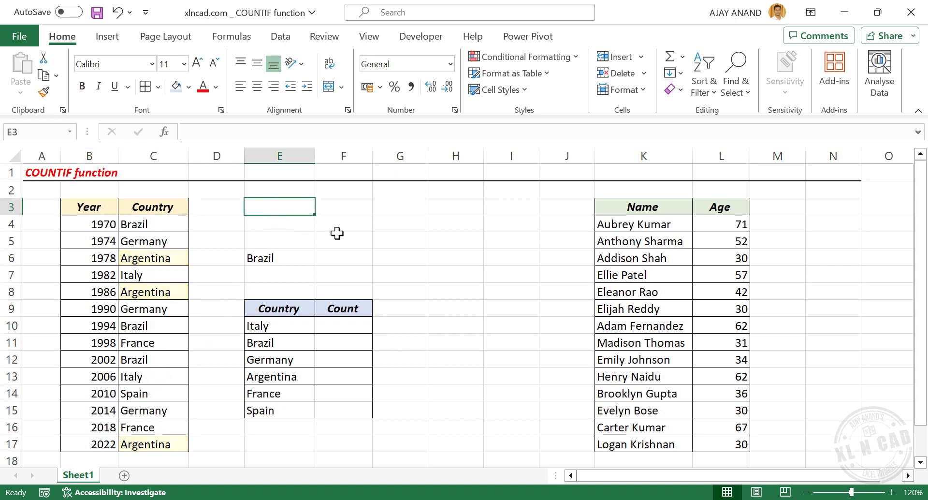
type("=")
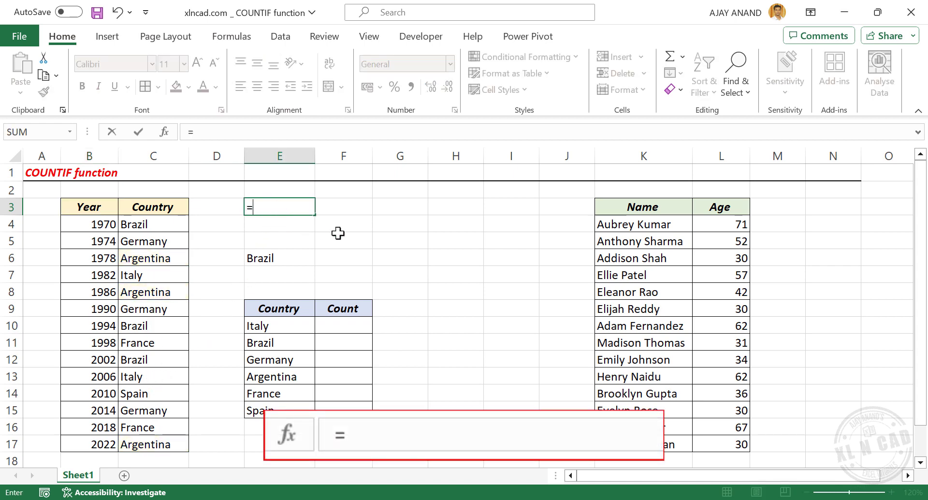
type("COUNTIF")
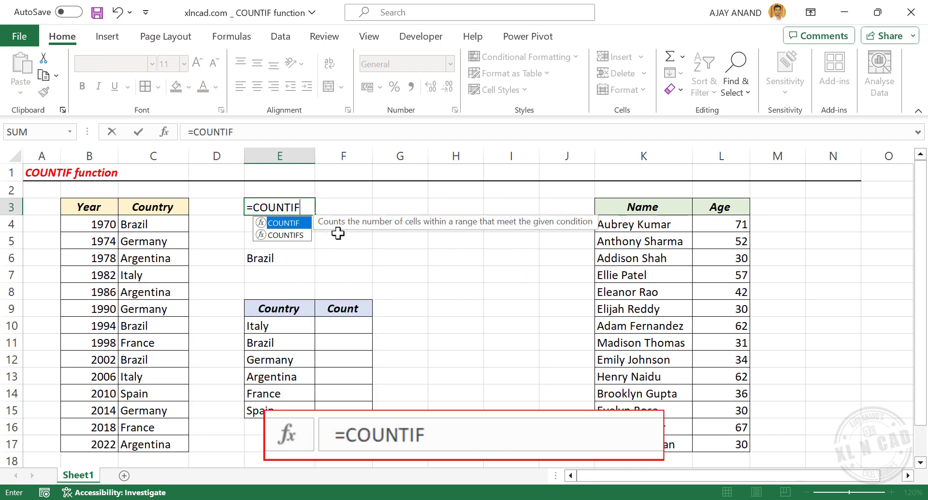
type("(")
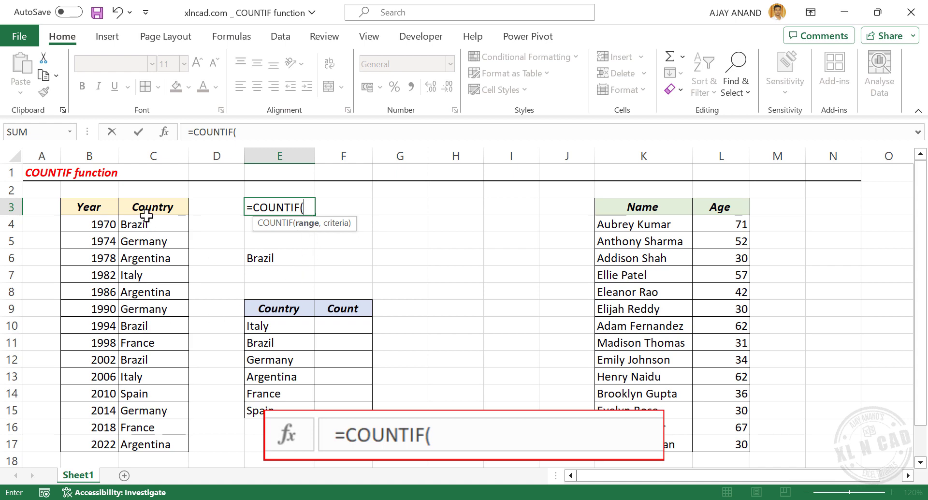
left_click_drag(163, 226, 157, 442)
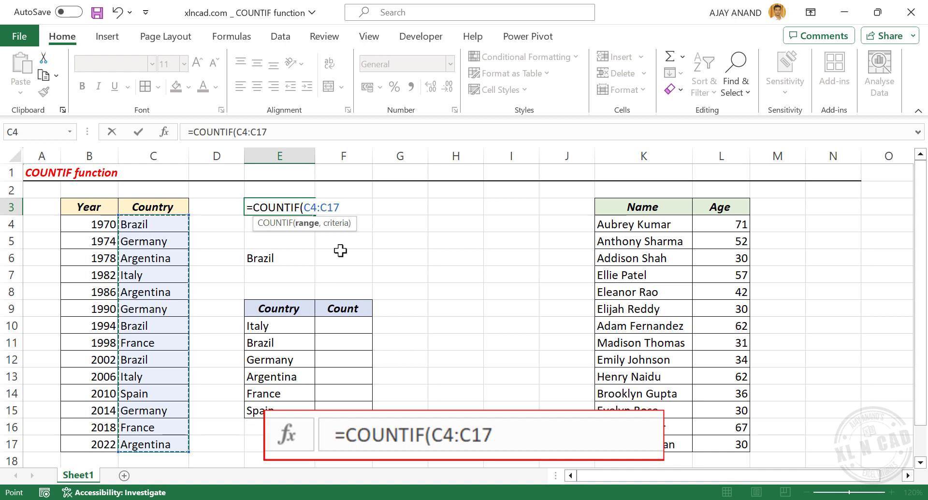
type(",")
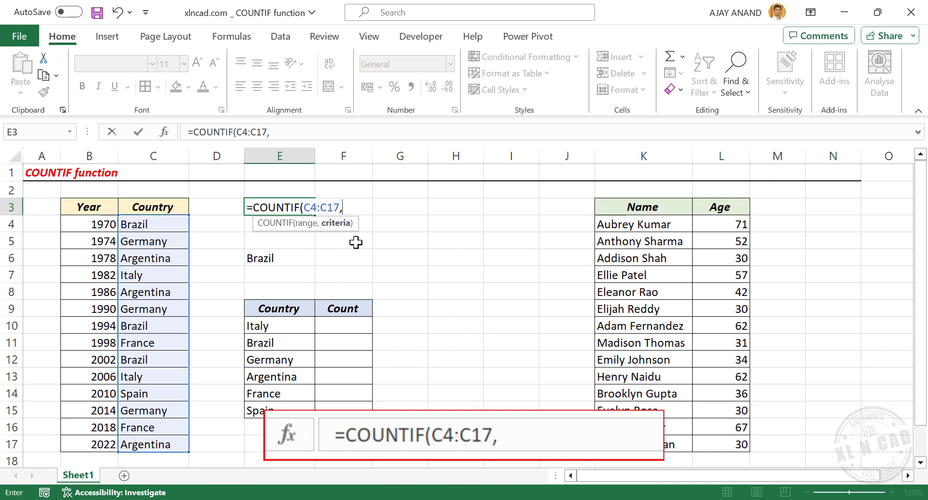
type("\"Argentina")
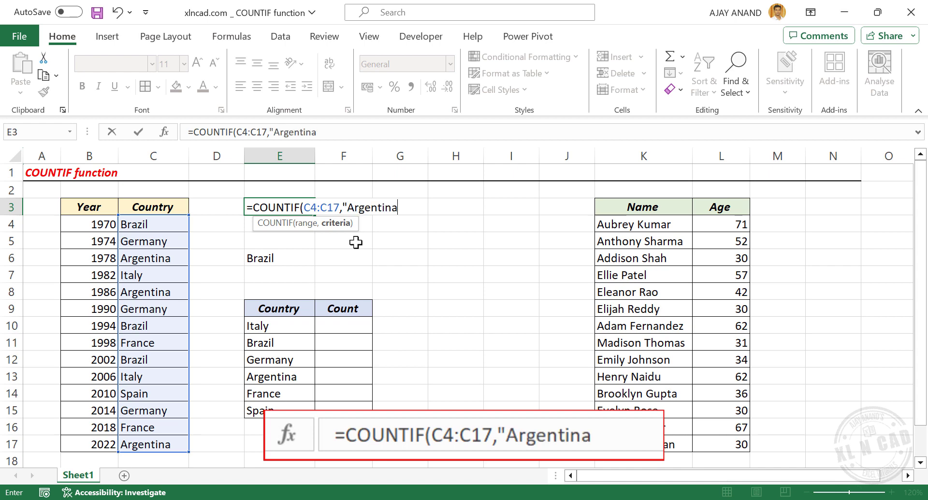
type("\")")
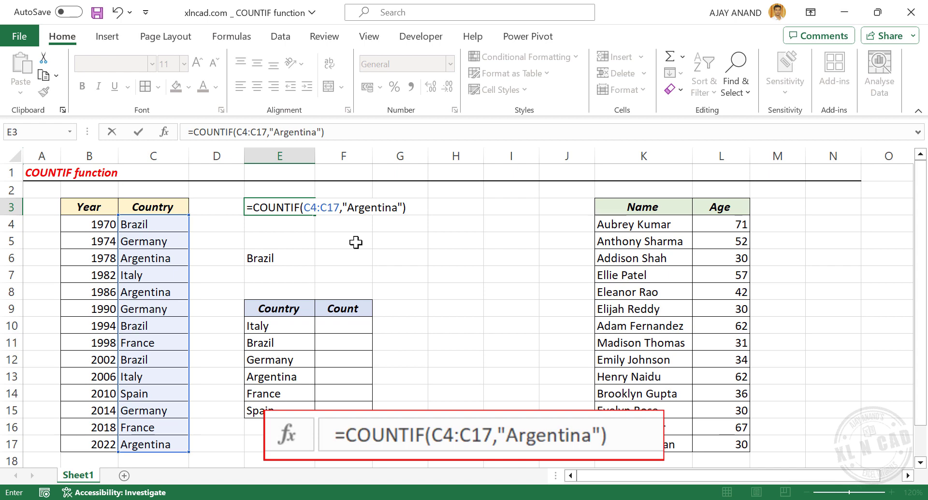
key("Return")
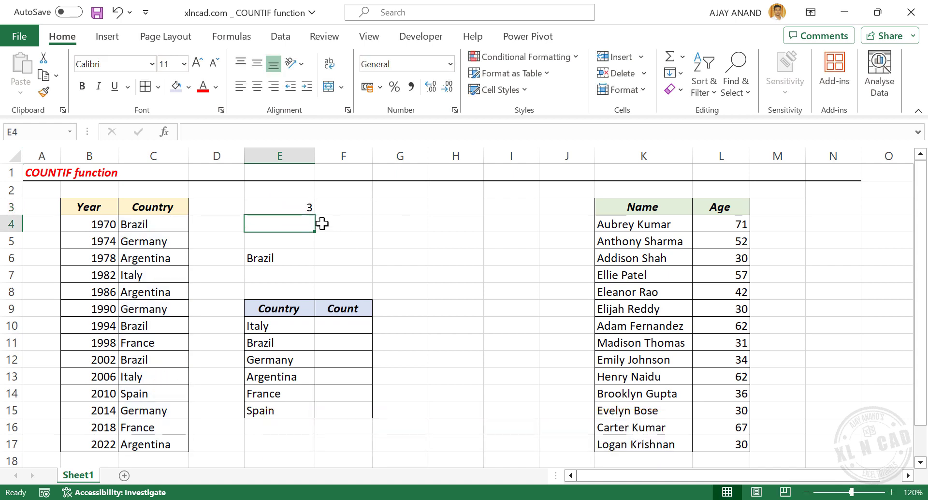
Replace "Argentina" with "Italy" in E3's formula so it counts 2
left_click(302, 207)
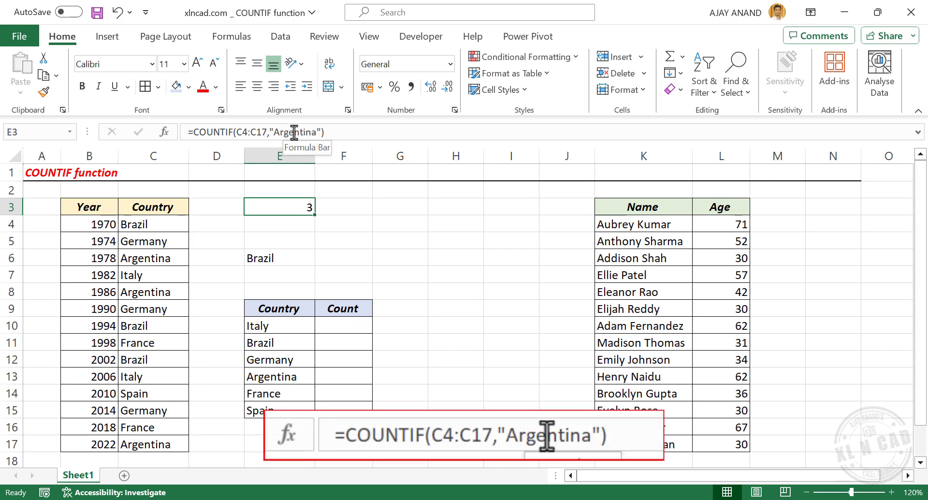
left_click_drag(272, 132, 317, 132)
type("Italy")
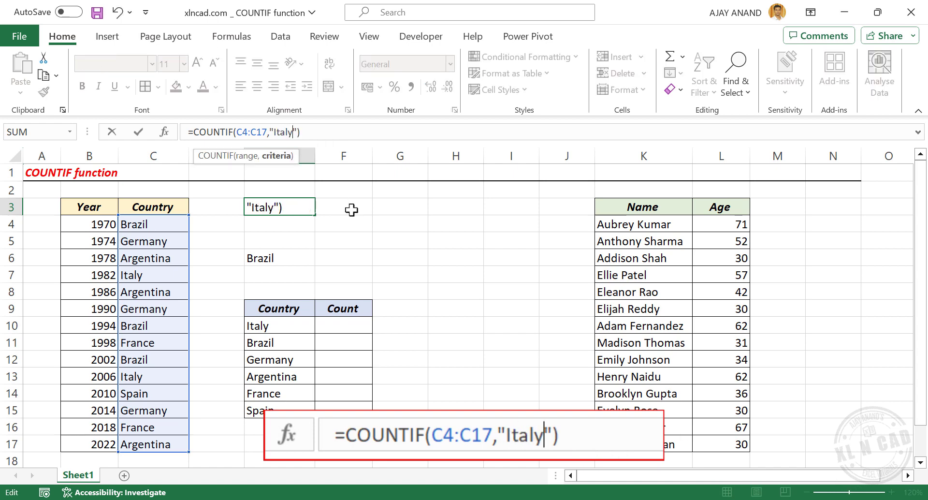
key("Return")
Reopen E3's formula to check it, then cancel without changes
left_click(307, 206)
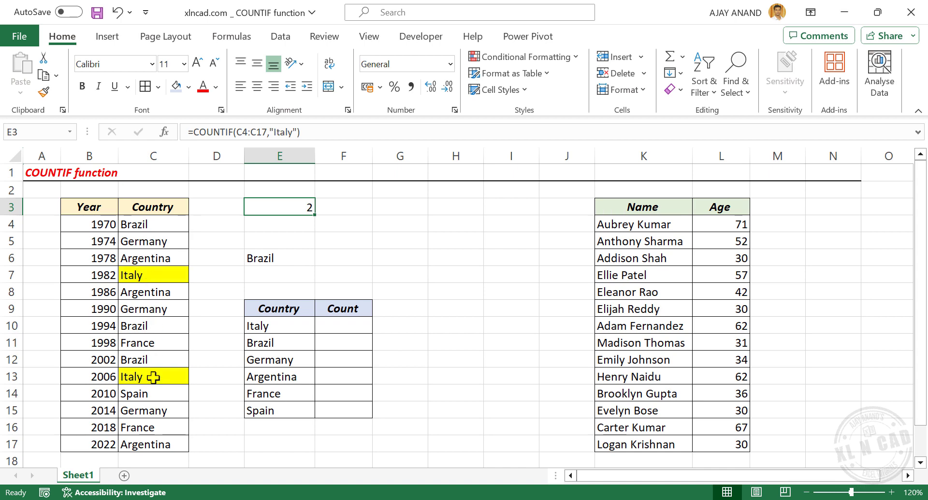
left_click(338, 132)
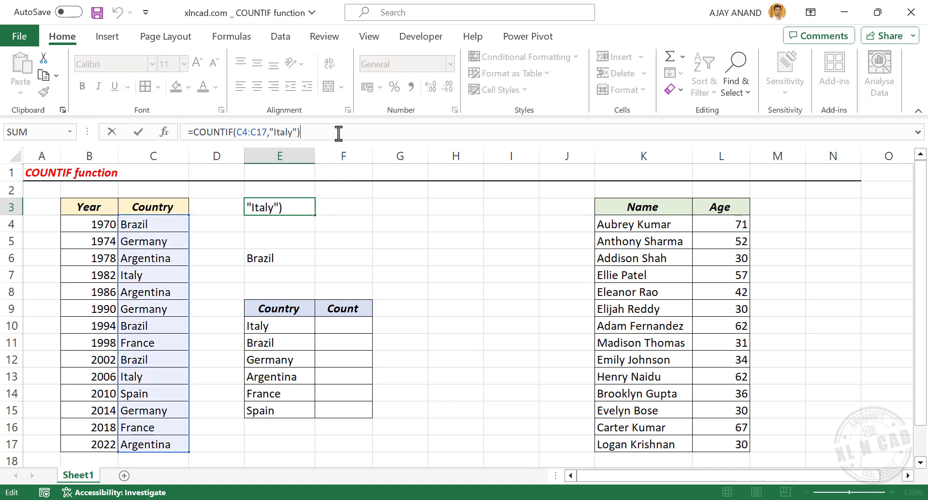
left_click(286, 133)
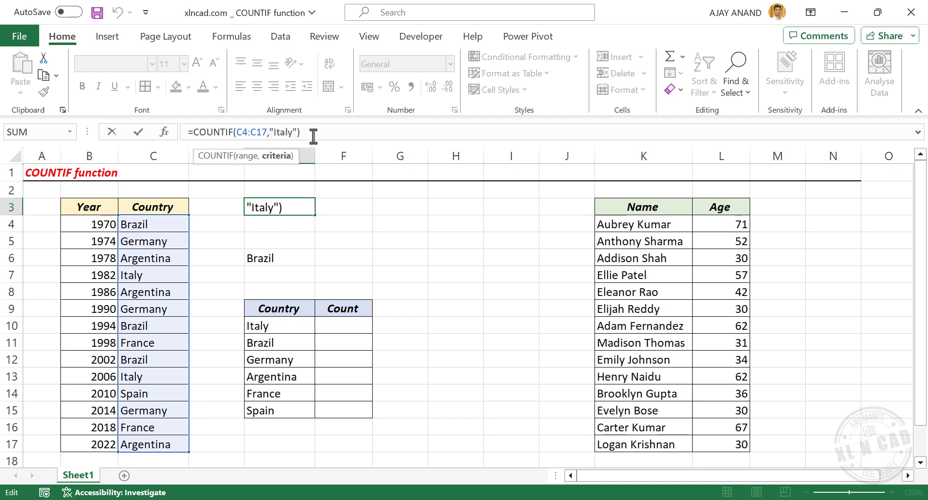
key("Escape")
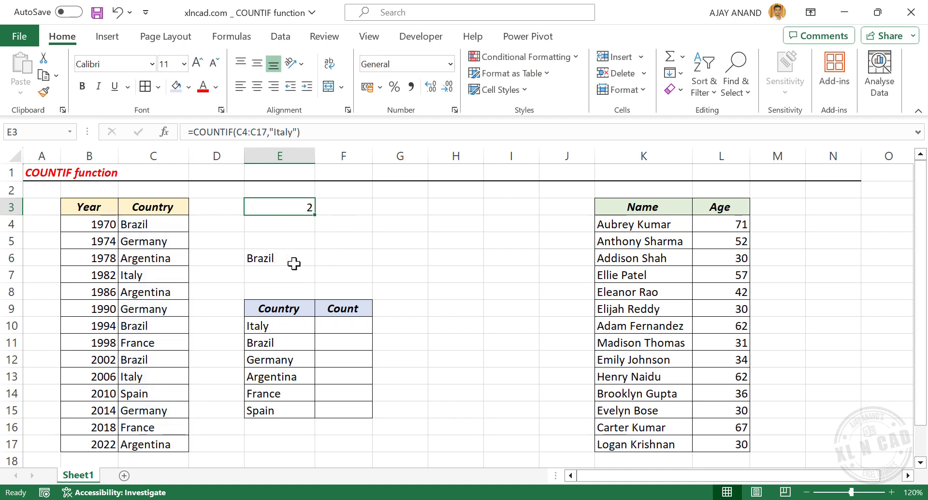
Enter =COUNTIF(C4:C17,E6) in F6 to count Brazil by cell reference, giving 3
left_click(343, 257)
key("F2")
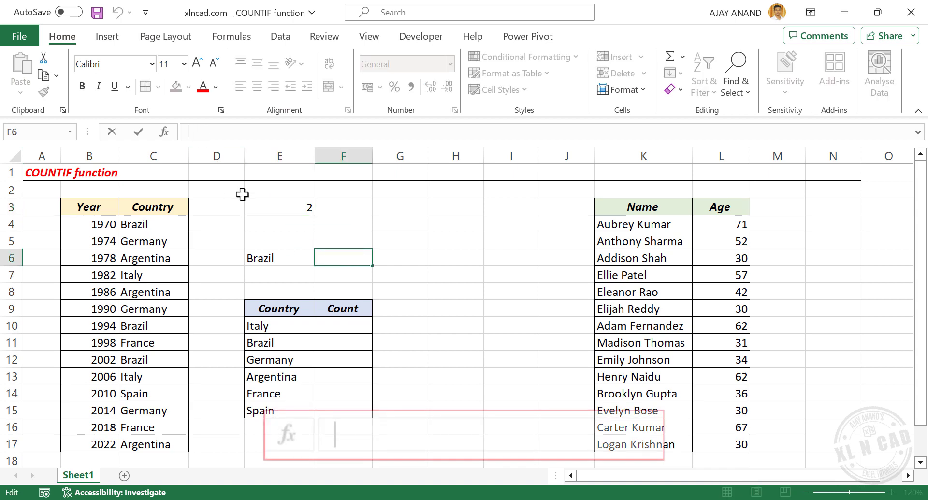
type("=")
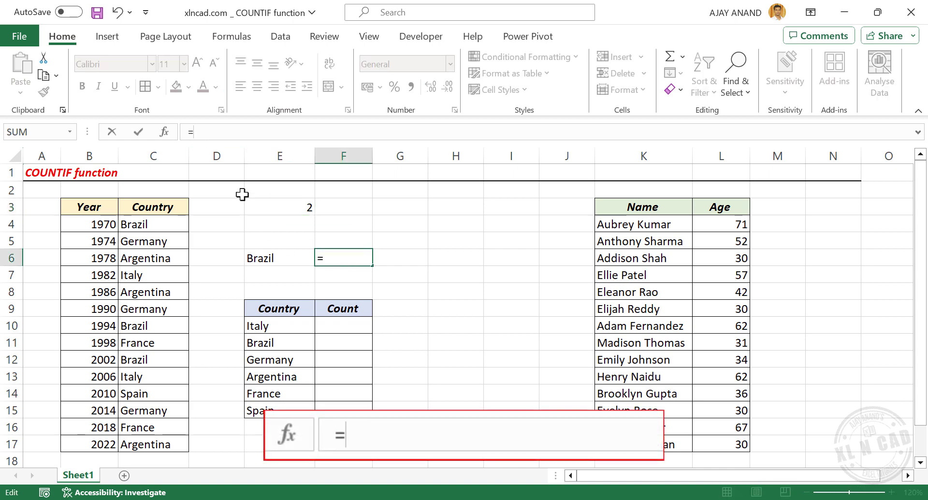
type("COUNTIF")
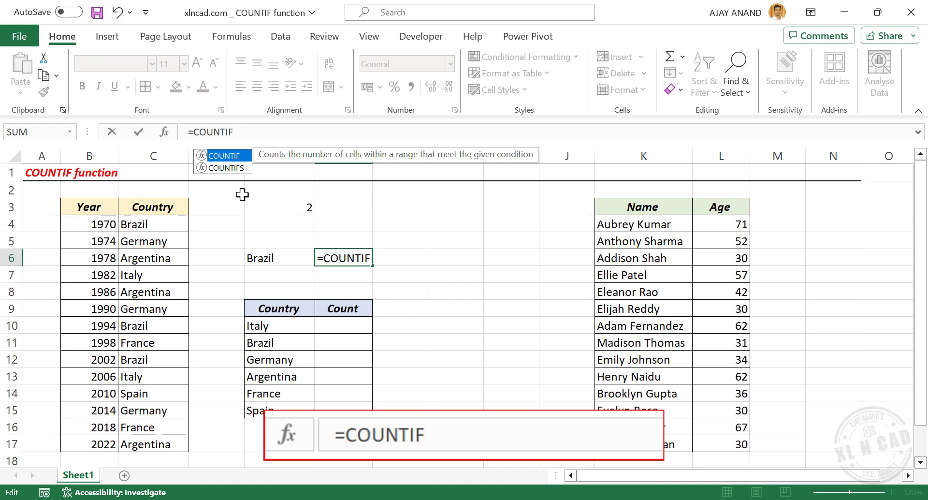
type("(")
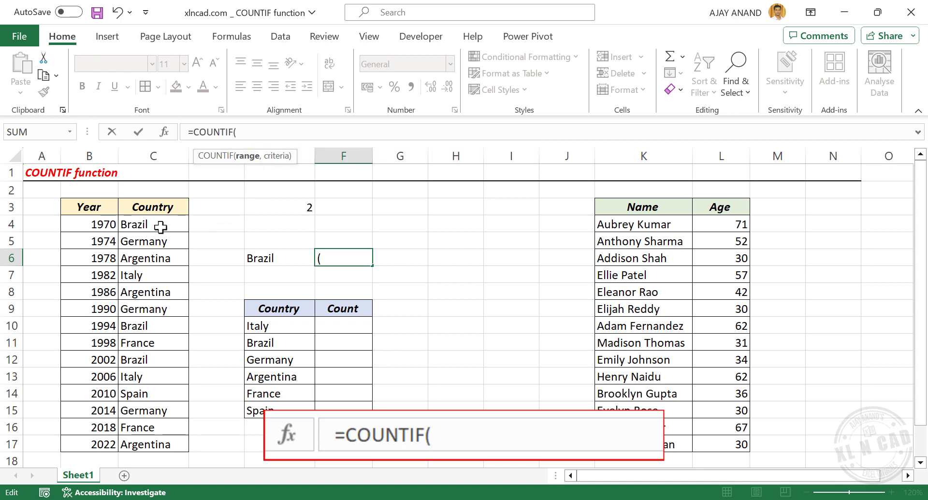
left_click_drag(160, 226, 149, 440)
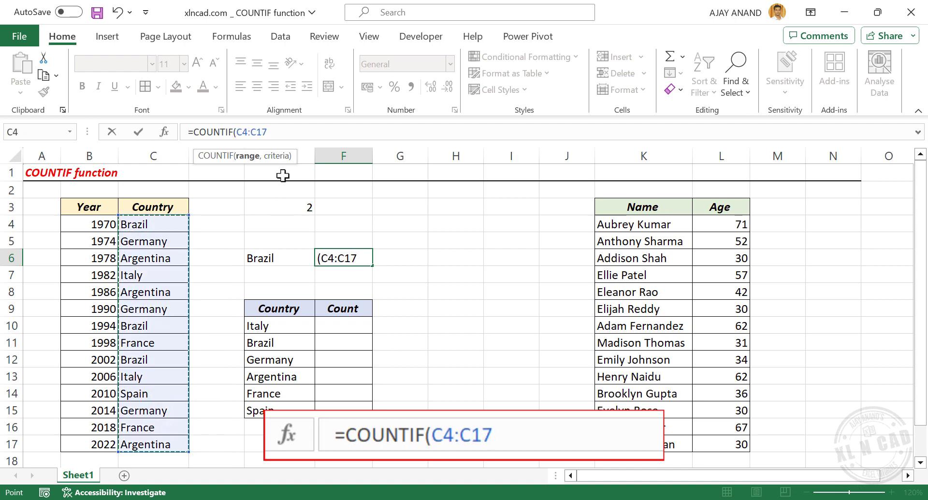
type(",")
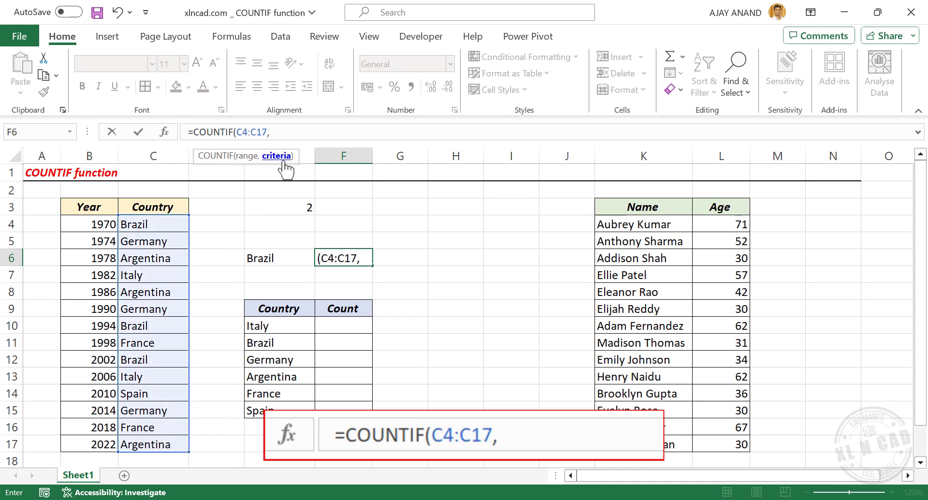
left_click(280, 259)
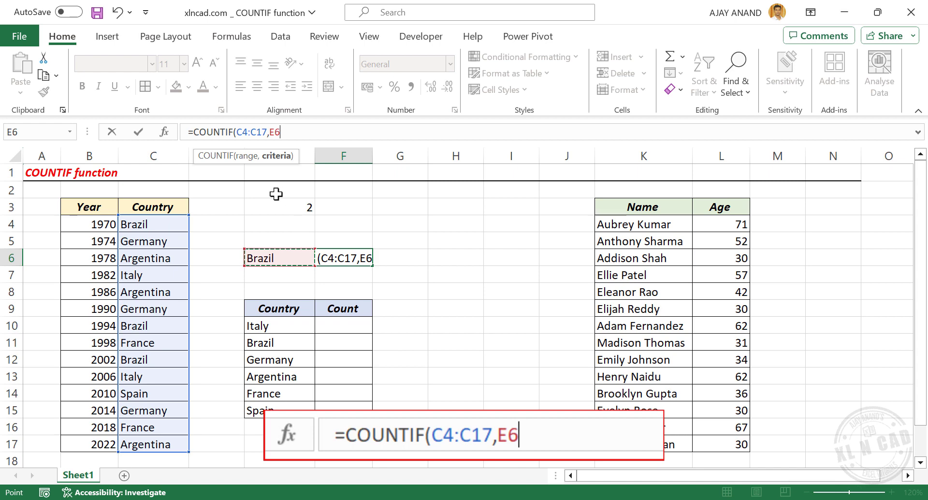
type(")")
key("Return")
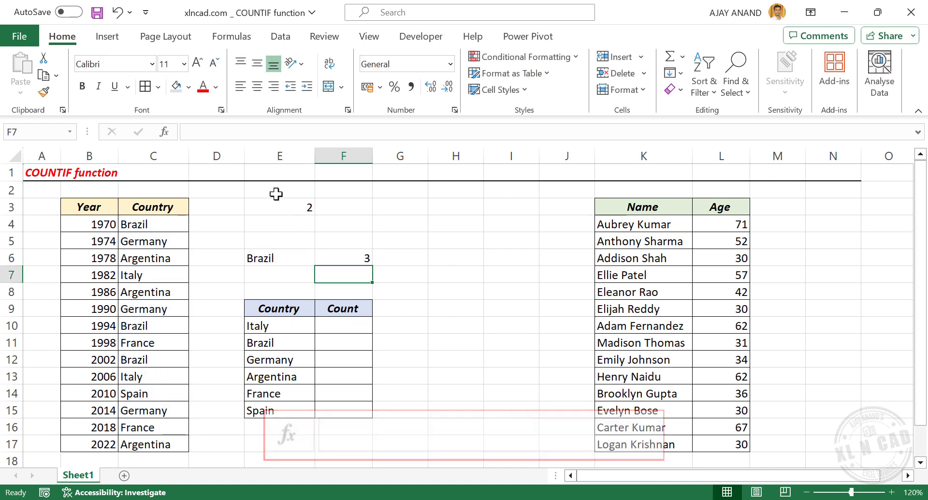
key("Up")
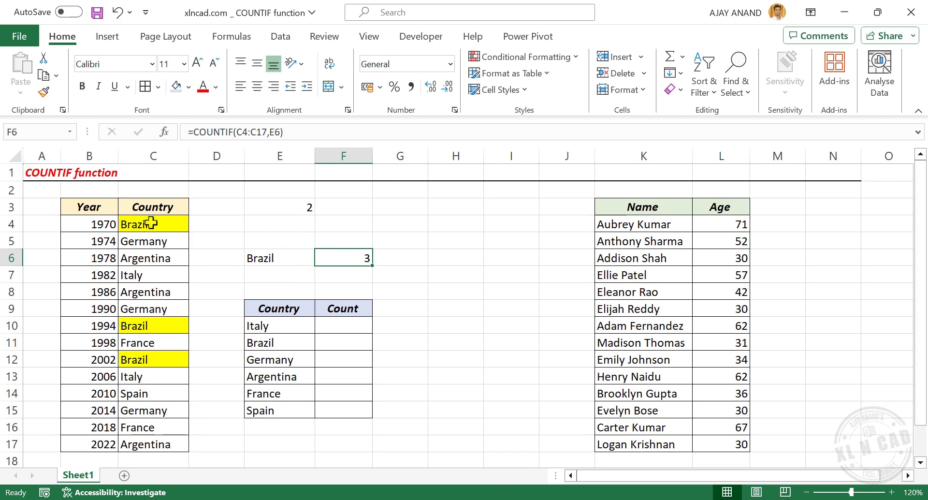
Set the lookup country in E6 to Spain and check F6 shows 1
left_click(278, 258)
type("Spain")
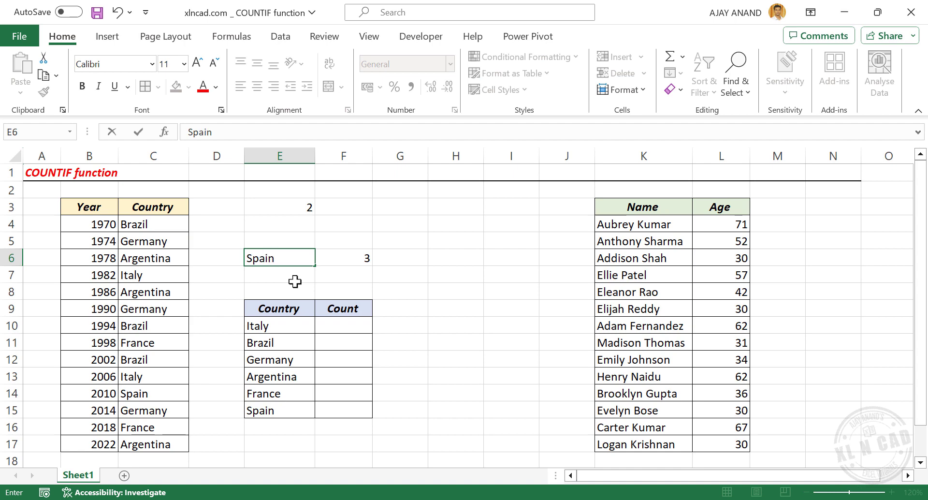
key("Return")
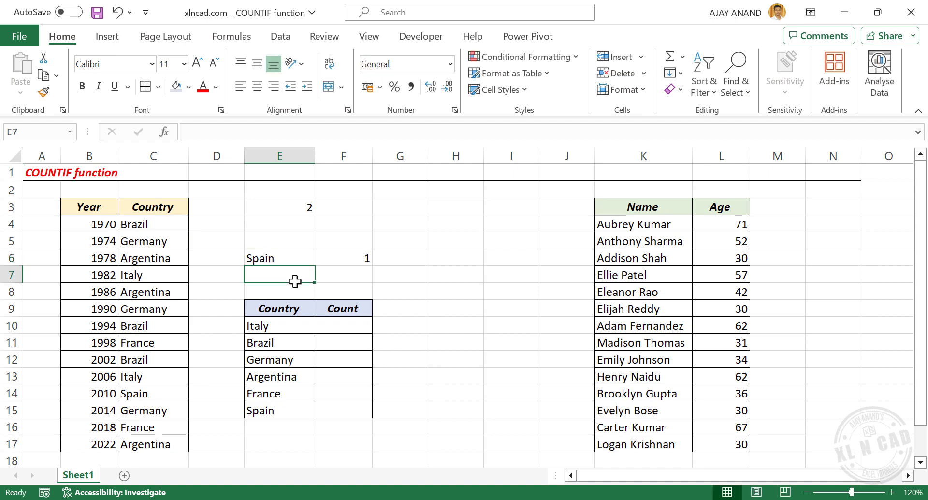
left_click(356, 253)
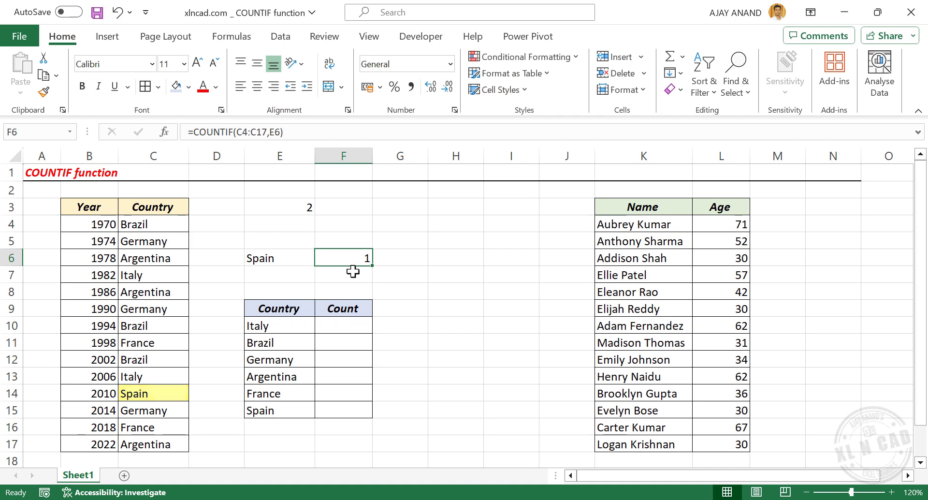
Change E6 to Germany so the F6 count recalculates to 3
key("Left")
type("Ge")
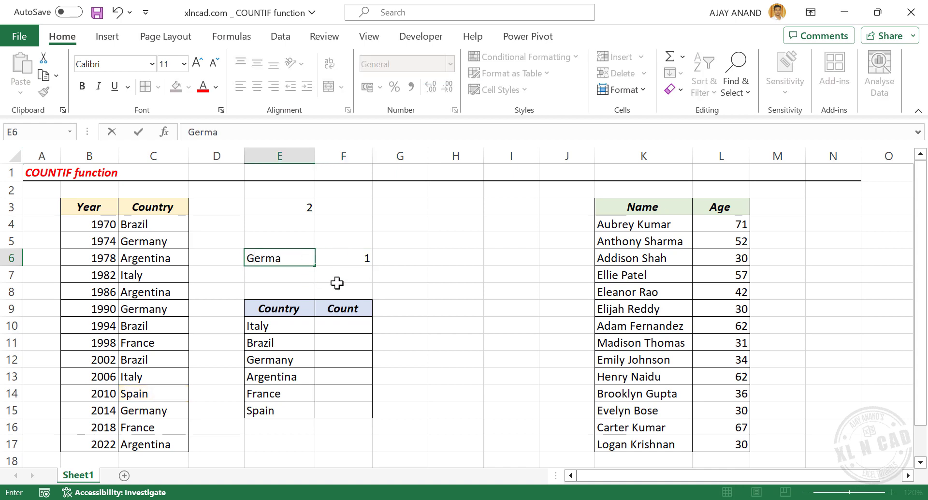
type("rmany")
key("Return")
left_click(353, 262)
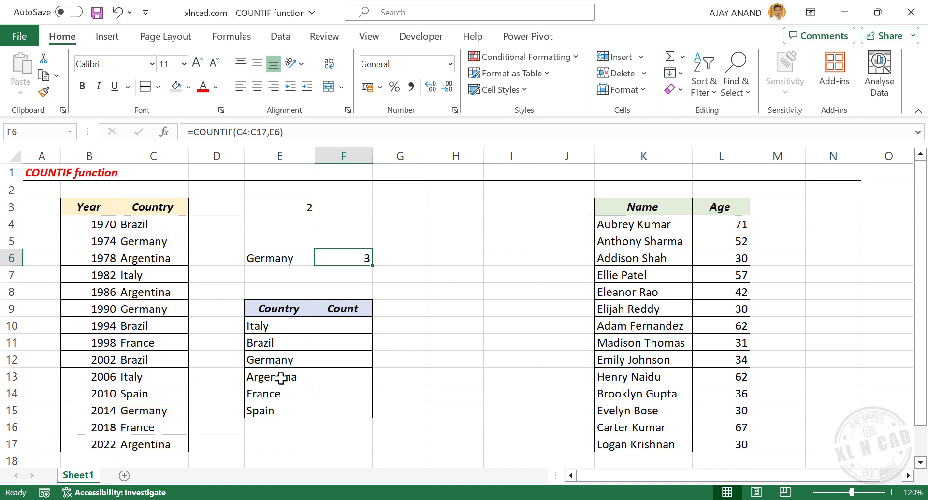
Enter =COUNTIF($C$4:$C$17,E10) in F10 with a locked range, counting Italy as 2
left_click(354, 329)
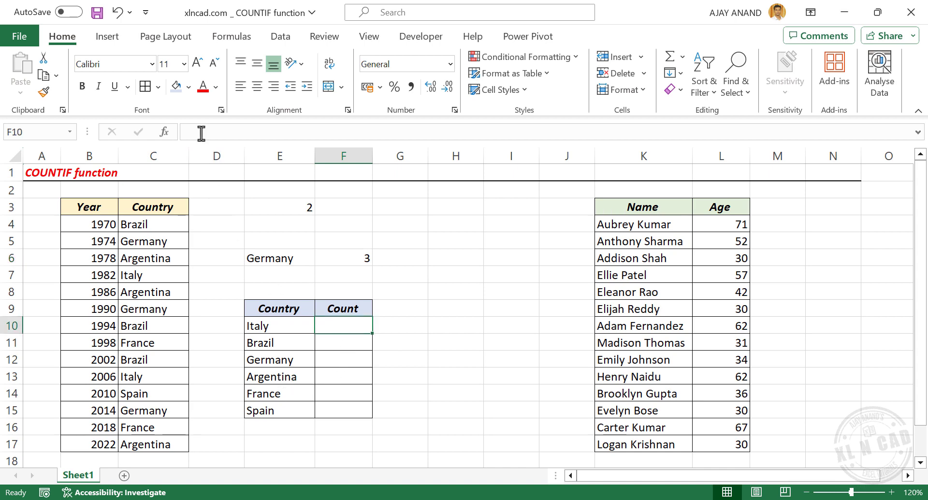
type("=C")
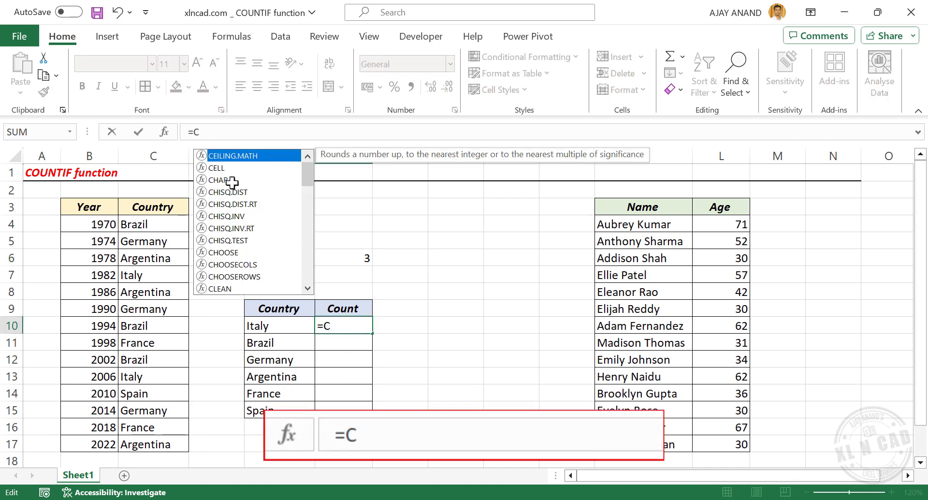
type("OUNTIF(")
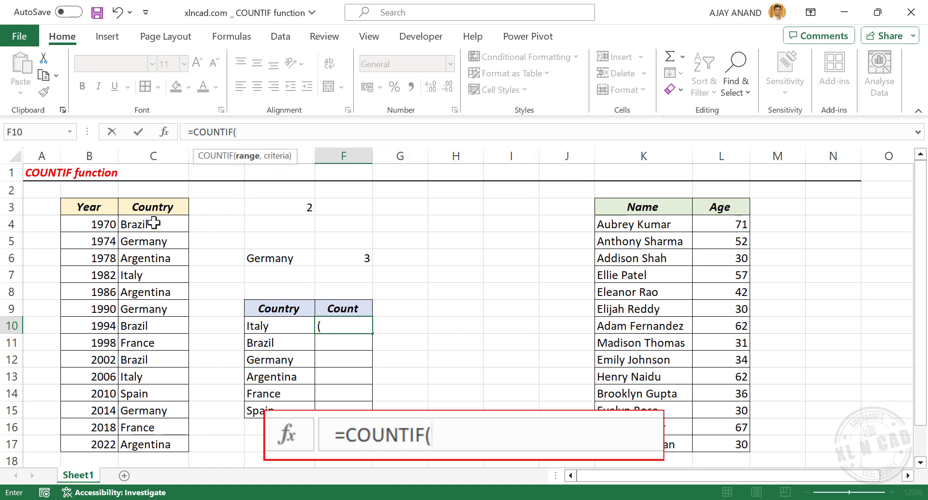
left_click_drag(154, 223, 145, 443)
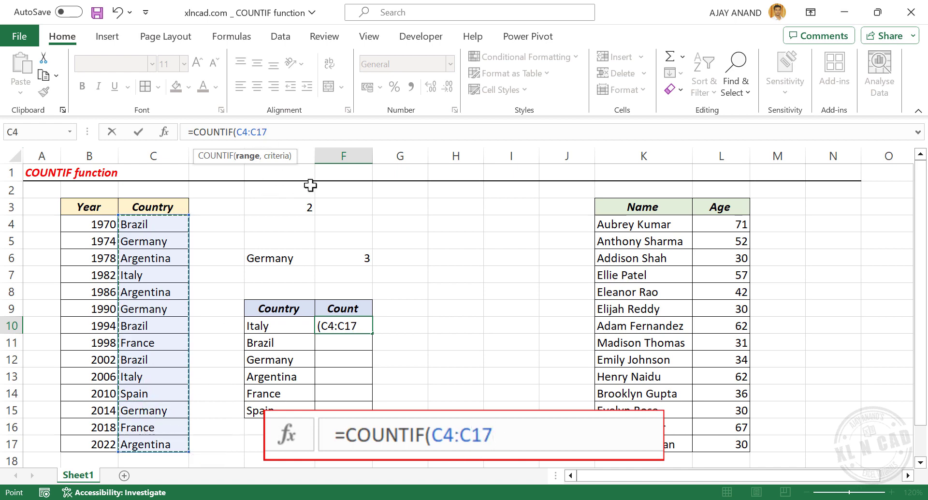
key("F4")
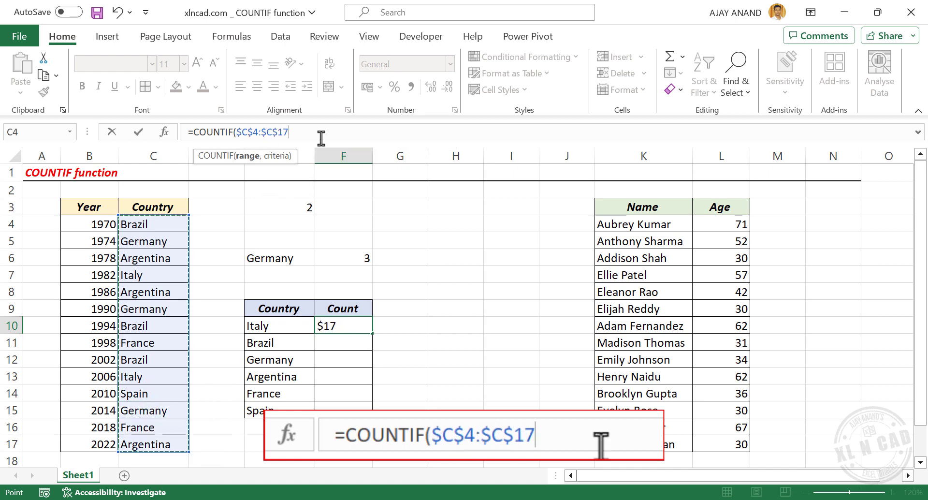
type(",")
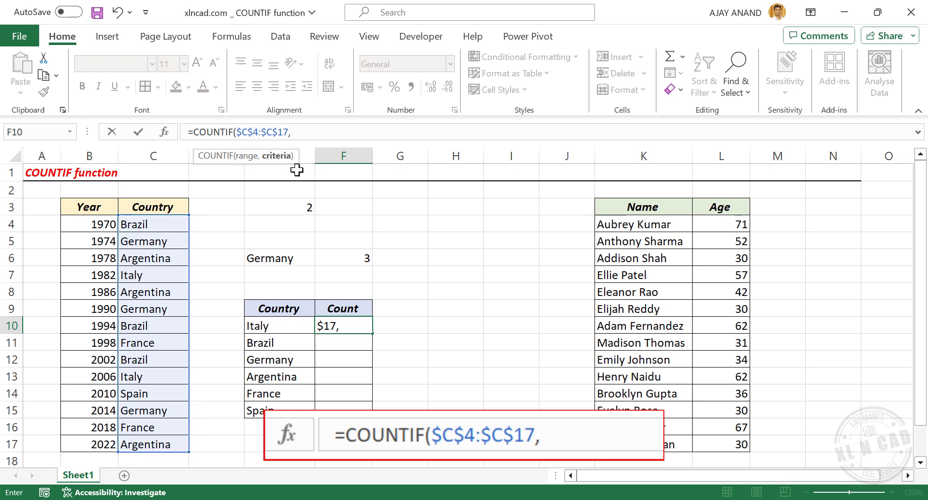
left_click(283, 326)
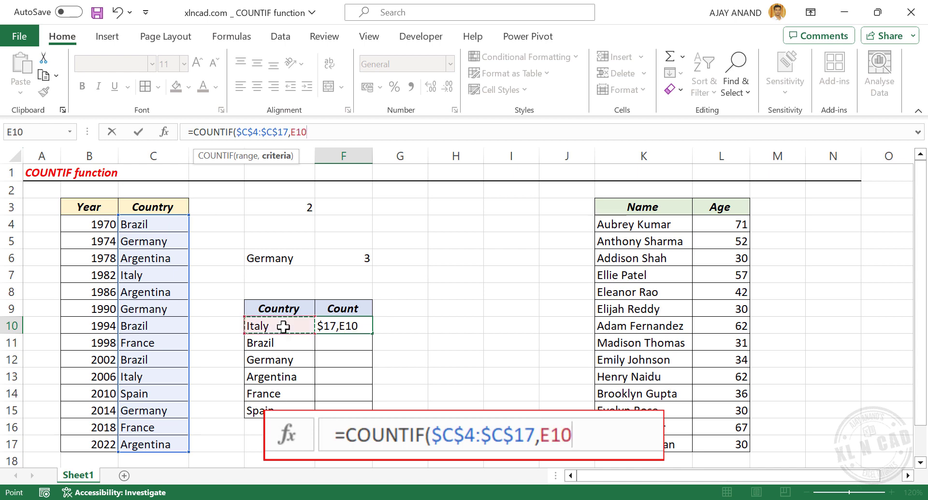
key("Return")
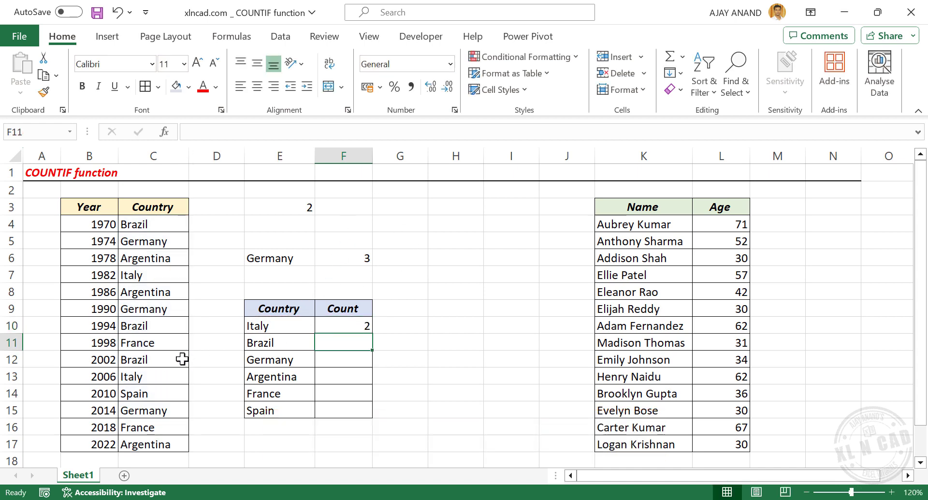
Fill F10's count formula down through F15 for the remaining countries
left_click(344, 324)
left_click_drag(371, 333, 370, 416)
left_click_drag(356, 343, 355, 360)
Review the copied counts and the Argentina, France and Spain entries in the table
left_click(355, 345)
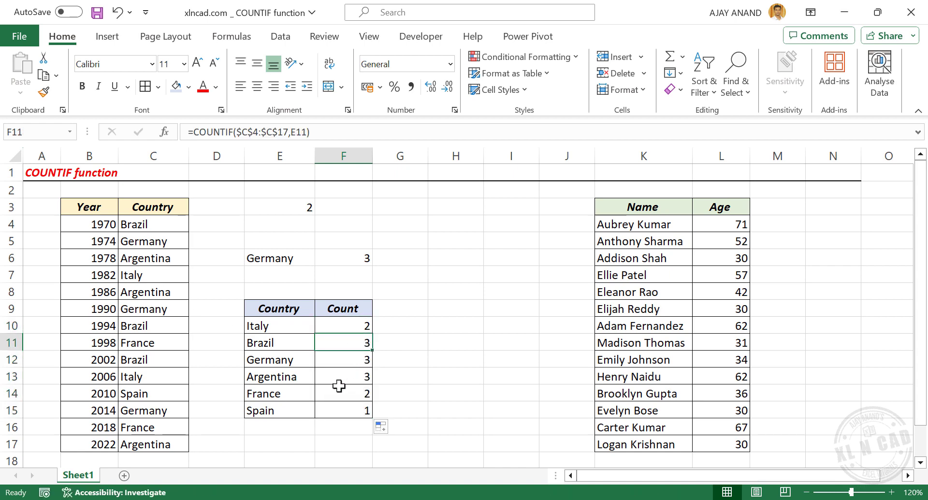
left_click(280, 373)
left_click(278, 392)
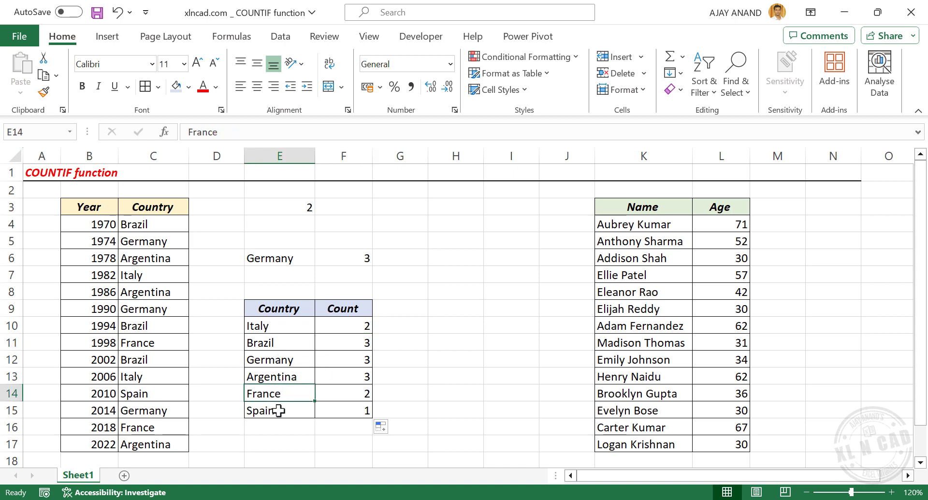
left_click(277, 409)
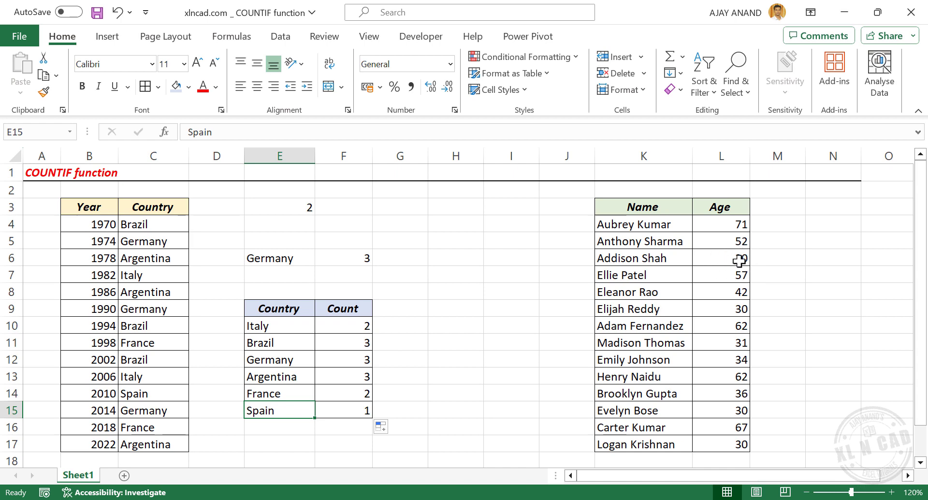
Enter =COUNTIF(L4:L17,30) in H6 to count ages of exactly 30, giving 4
left_click(466, 259)
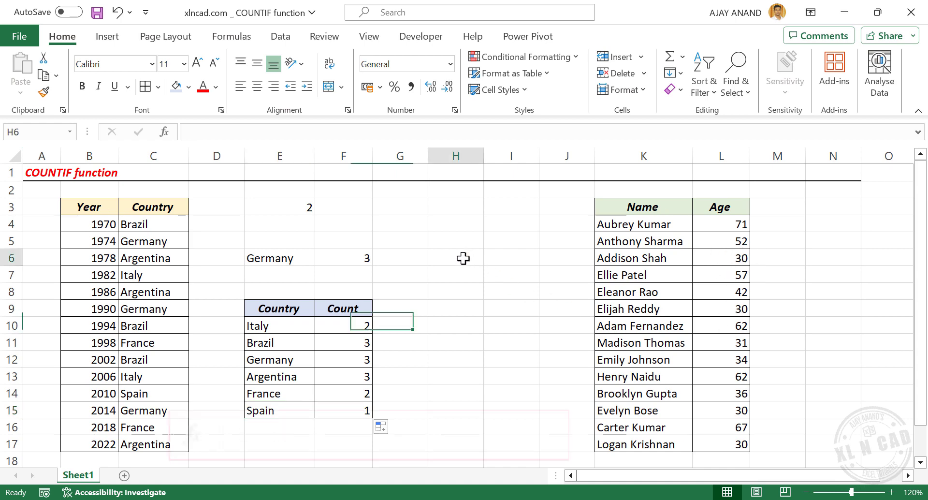
type("=CO")
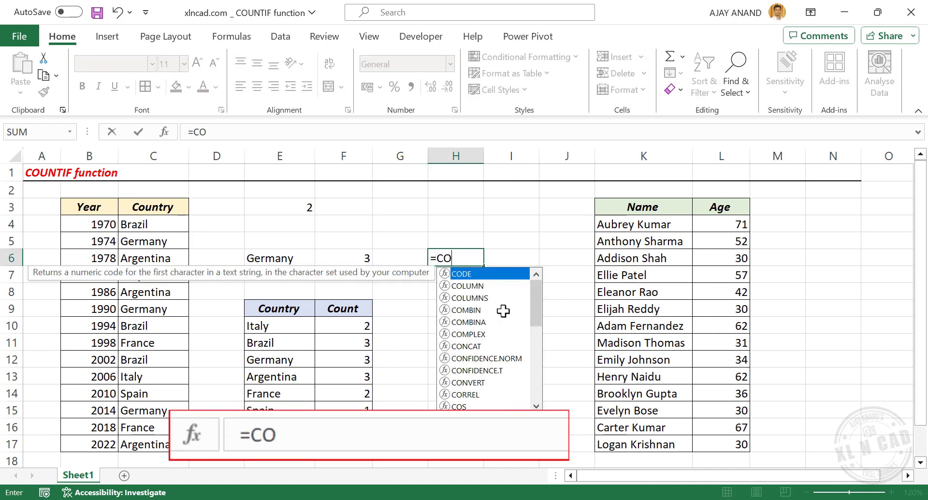
type("UNTIF(")
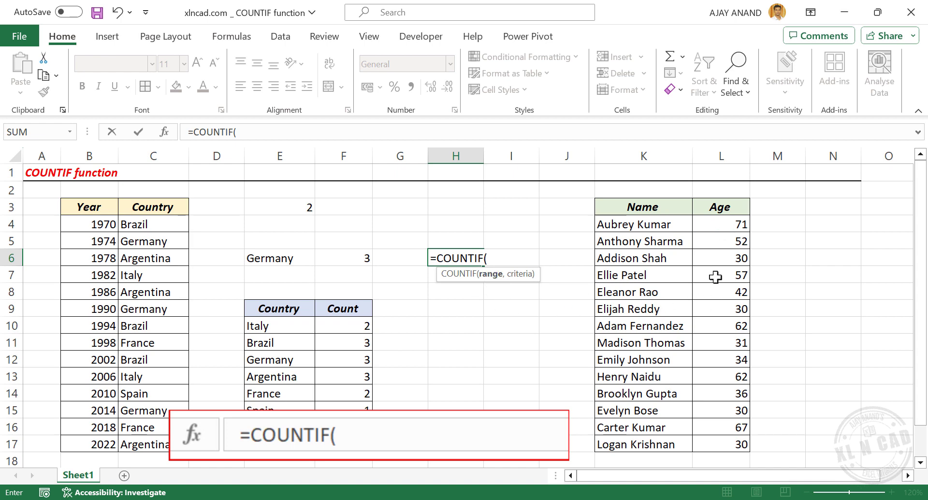
left_click_drag(727, 226, 715, 443)
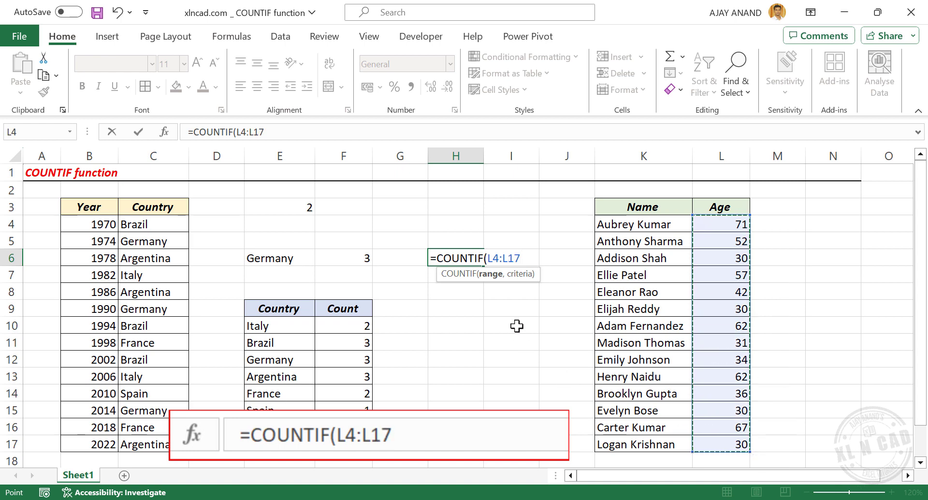
type(",")
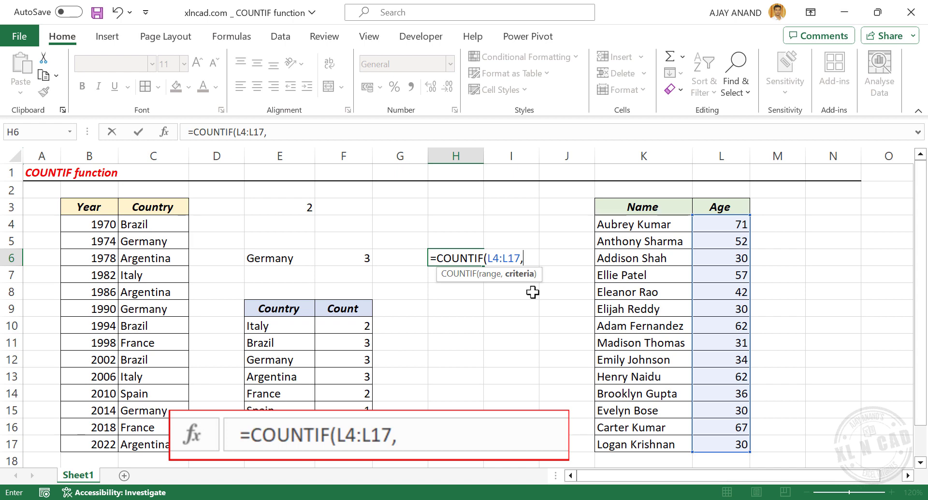
type("30")
key("Return")
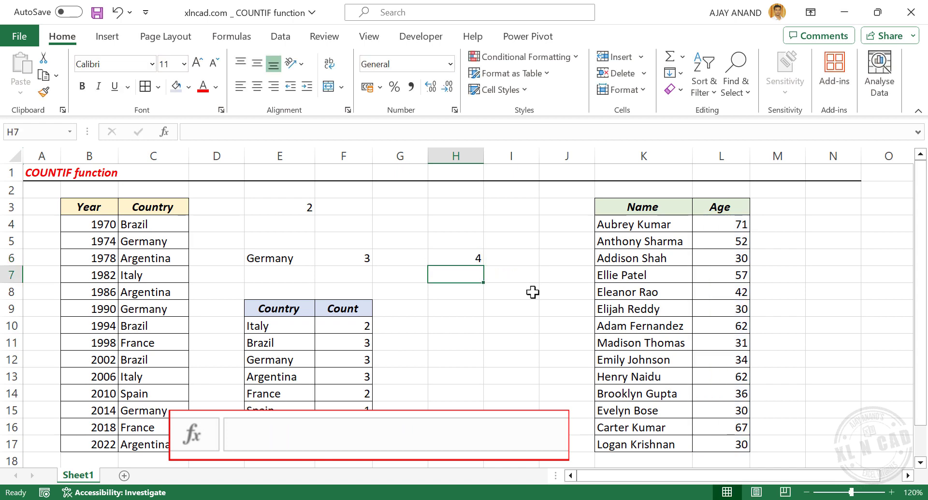
Replace H6's criterion 30 with ">=50" in the formula bar
left_click(474, 261)
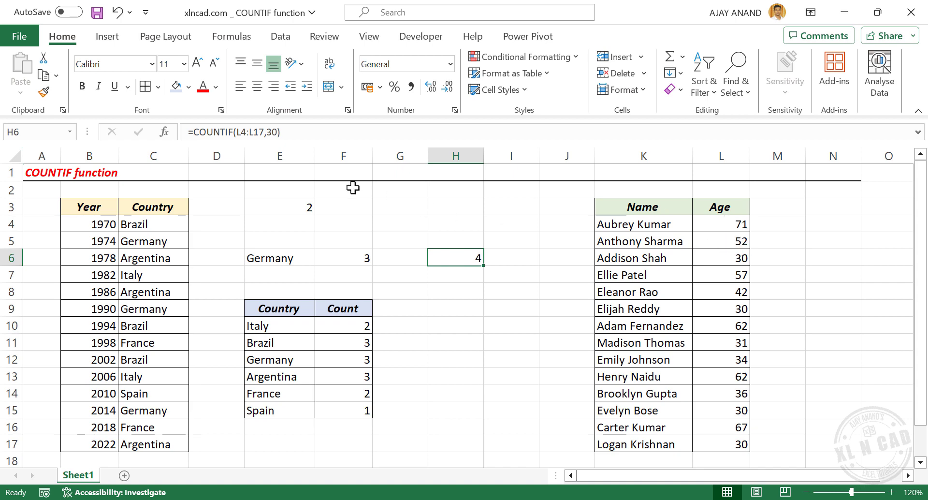
left_click(273, 132)
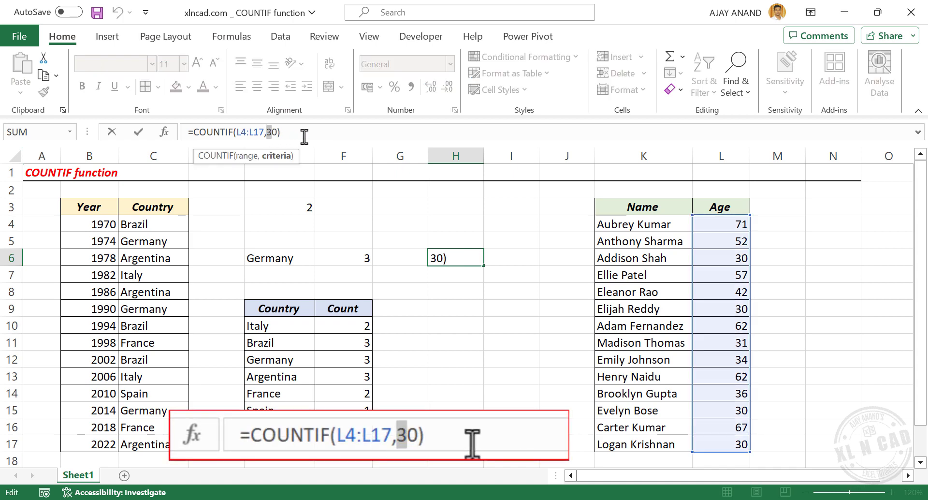
key("Delete")
key("BackSpace")
type("\"")
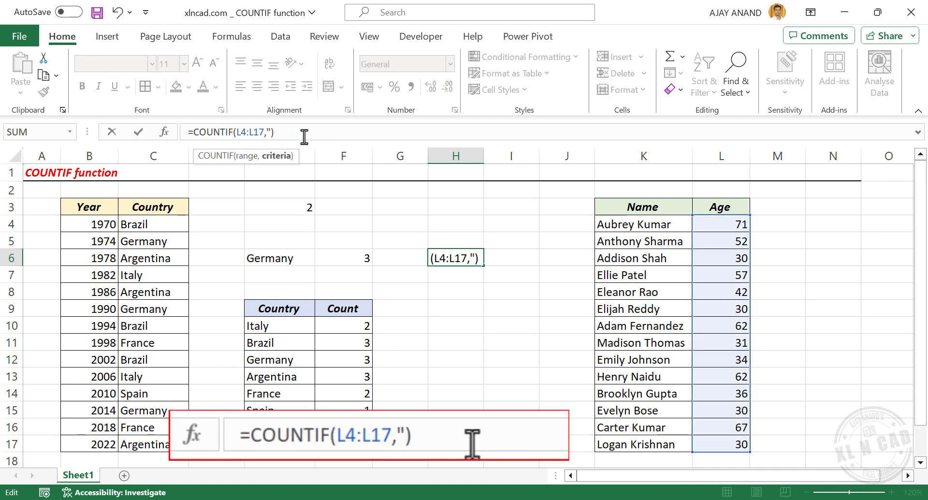
type(">=")
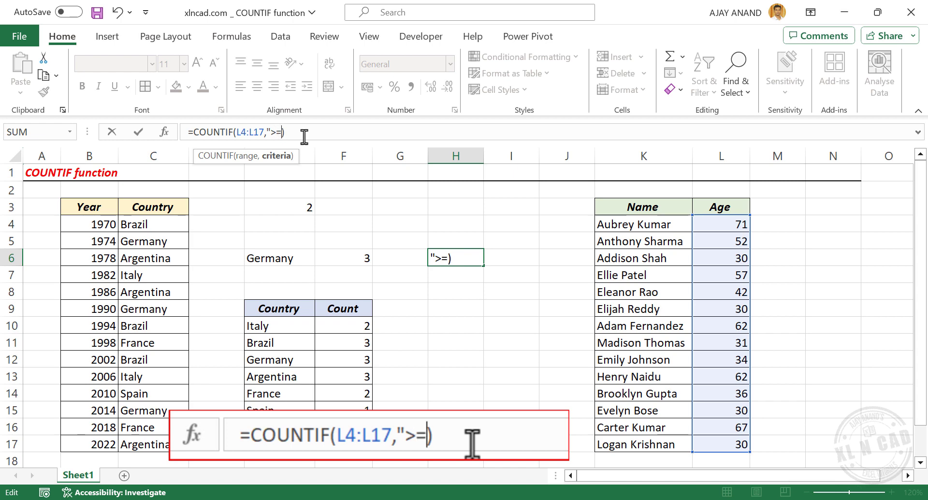
type("50\"")
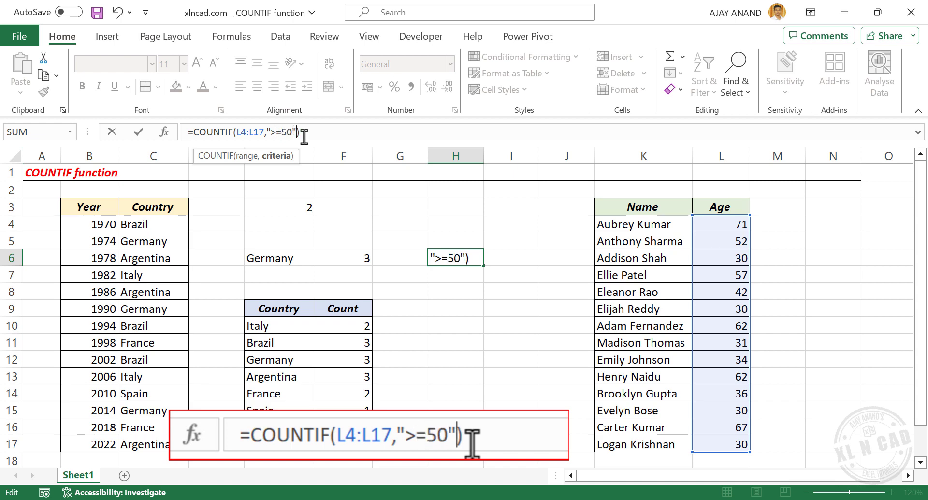